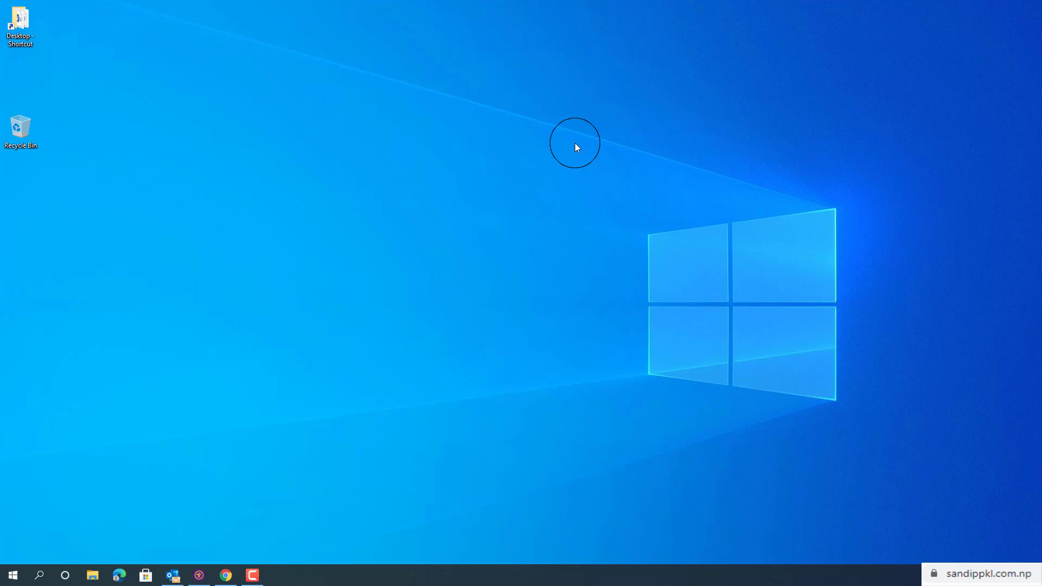
Refresh the desktop, then search Windows for 'qu' to find Quick Assist
right_click(380, 180)
click(404, 212)
click(42, 576)
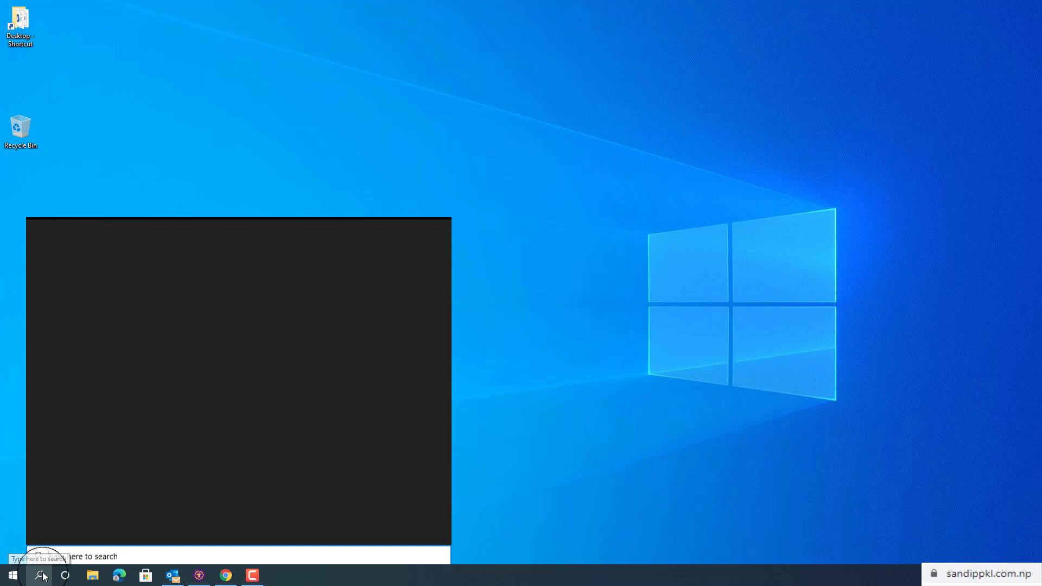
text(qu)
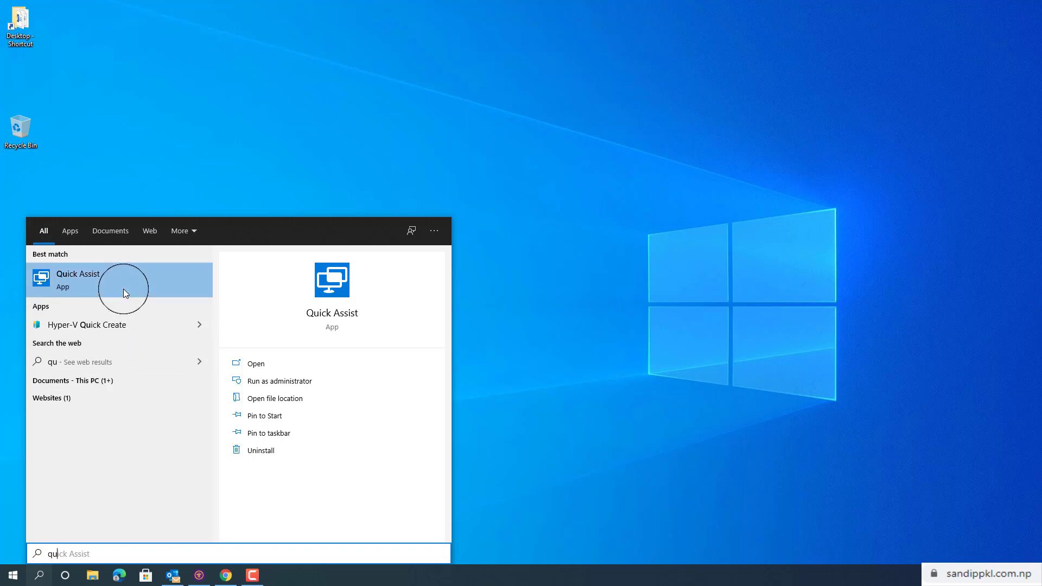
Launch Quick Assist from the search results and drag its window further onto the screen
click(260, 369)
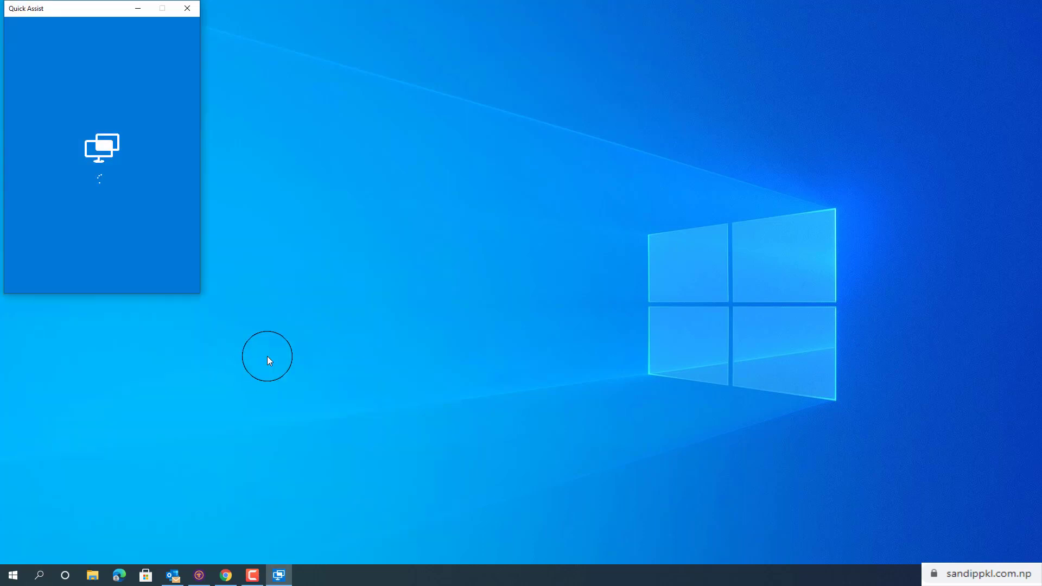
drag(83, 11, 373, 38)
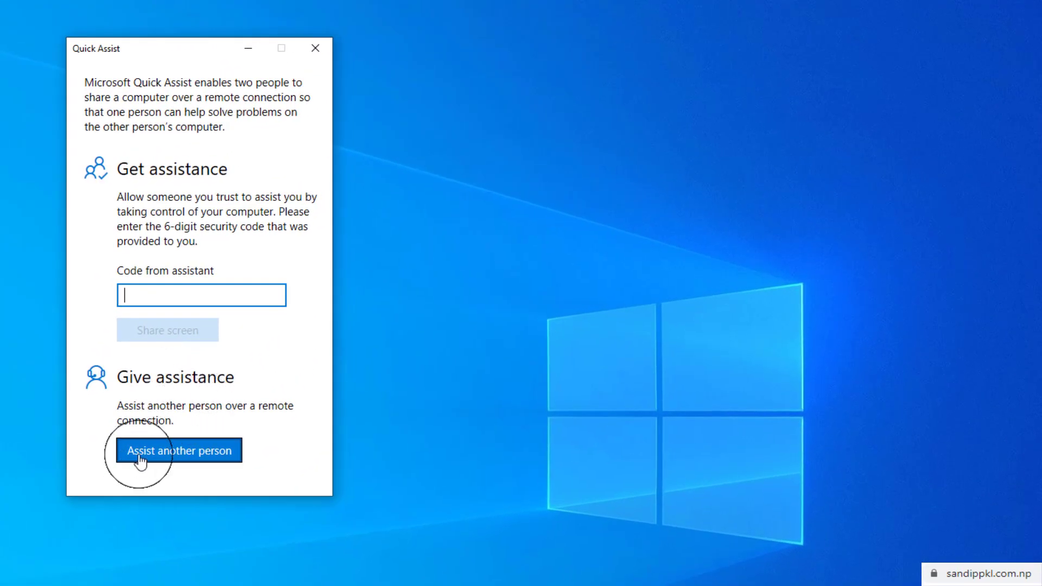
Choose 'Assist another person' and sign in with the first listed account
click(205, 458)
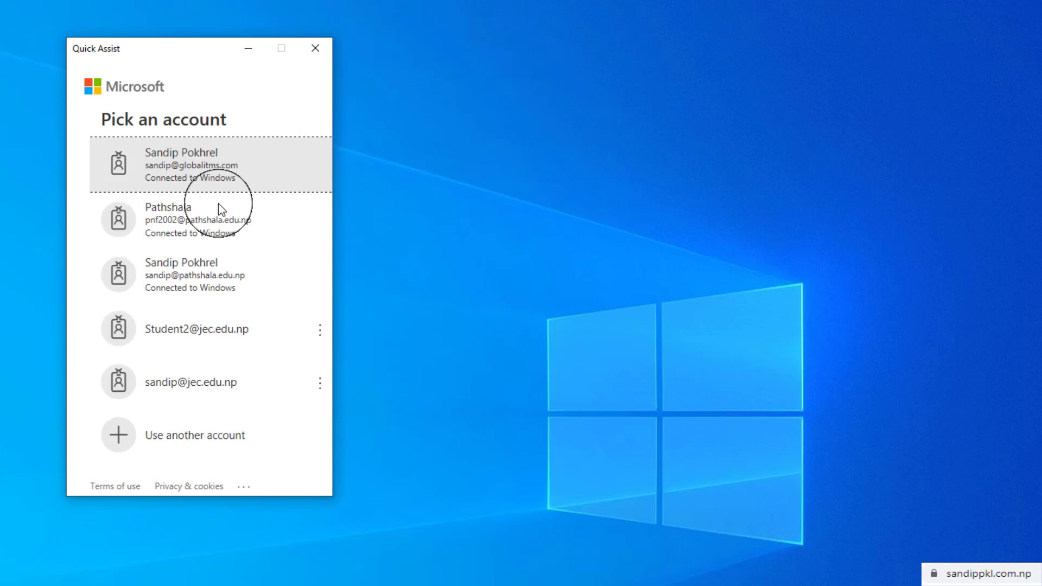
click(206, 178)
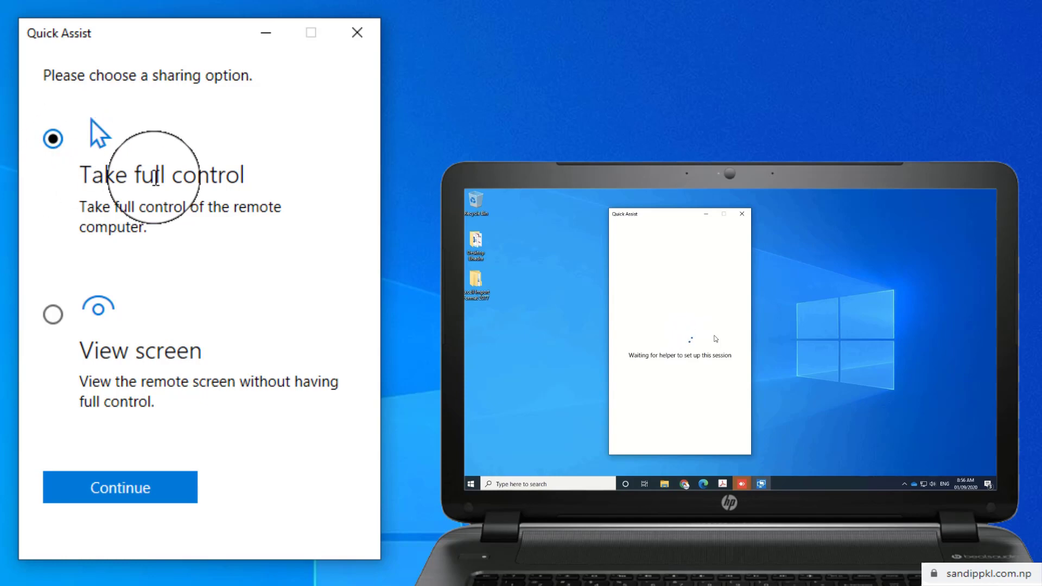
Select 'Take full control' for the remote session
click(136, 490)
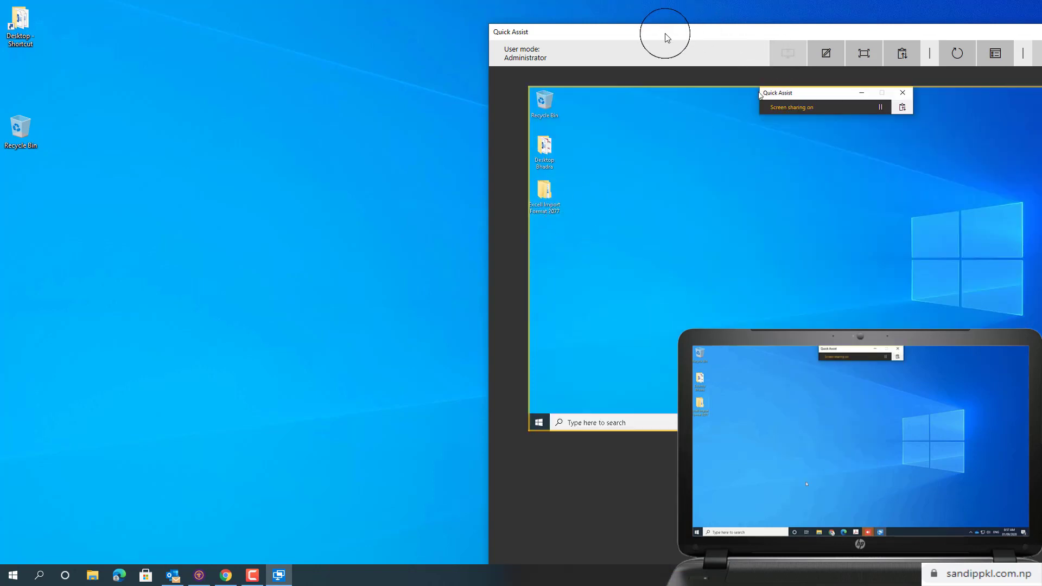
Reposition the Quick Assist session window and maximize it to fill the screen
drag(666, 35, 409, 21)
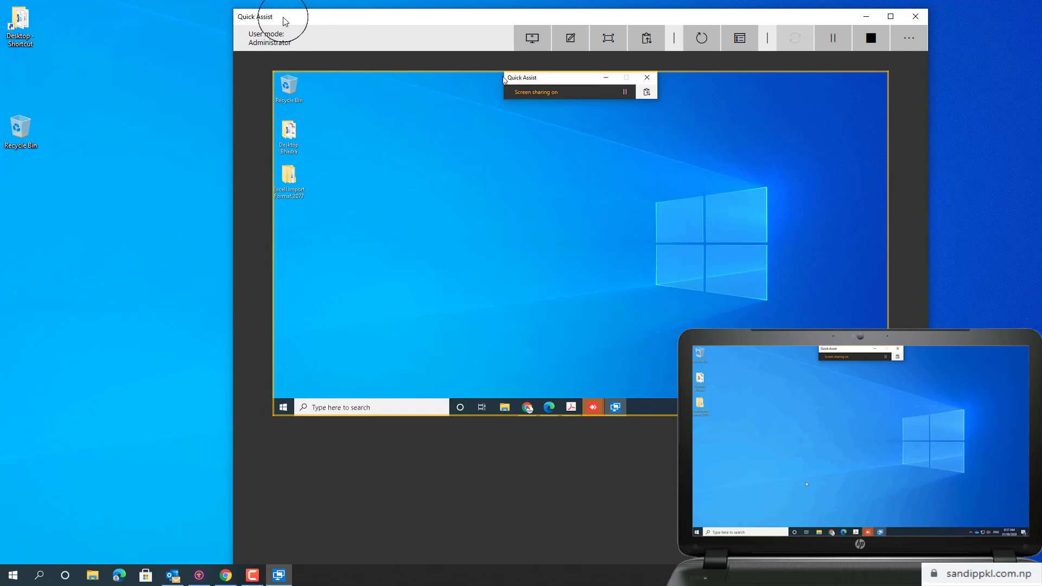
drag(285, 22, 273, 23)
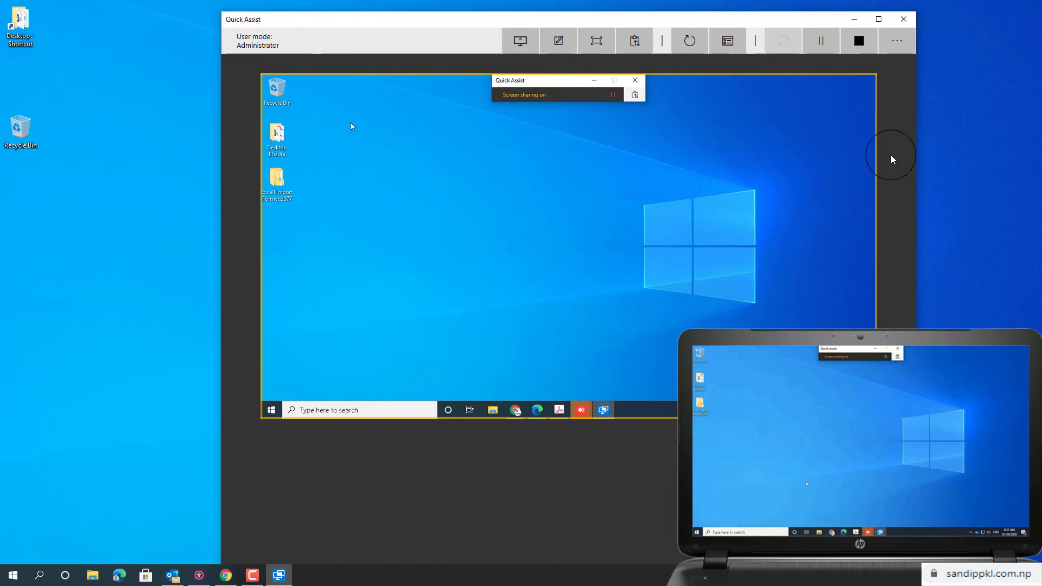
click(878, 19)
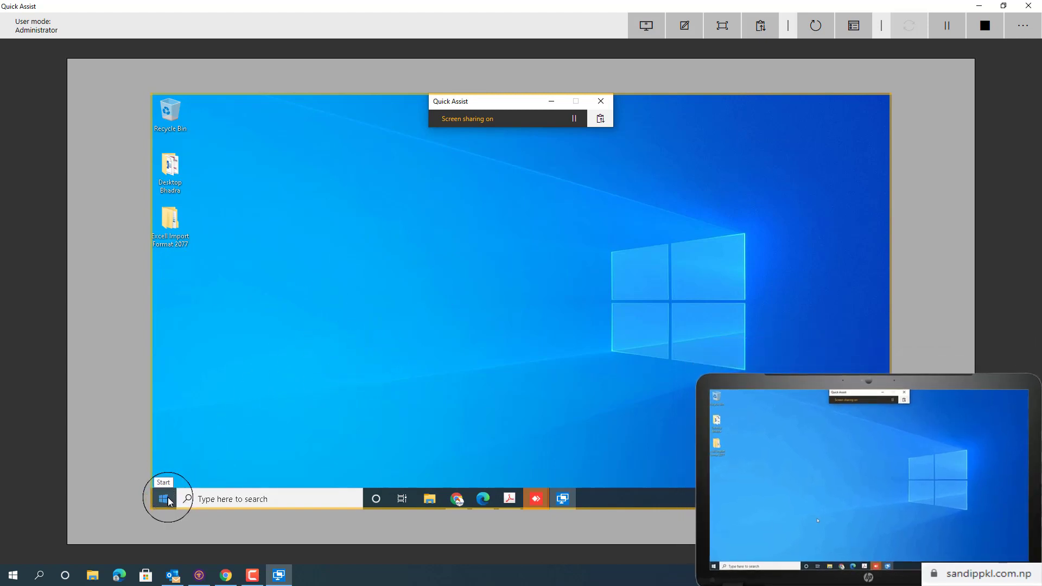
Open the remote PC's search panel, leaving the search box empty after trying 'cs'
click(169, 500)
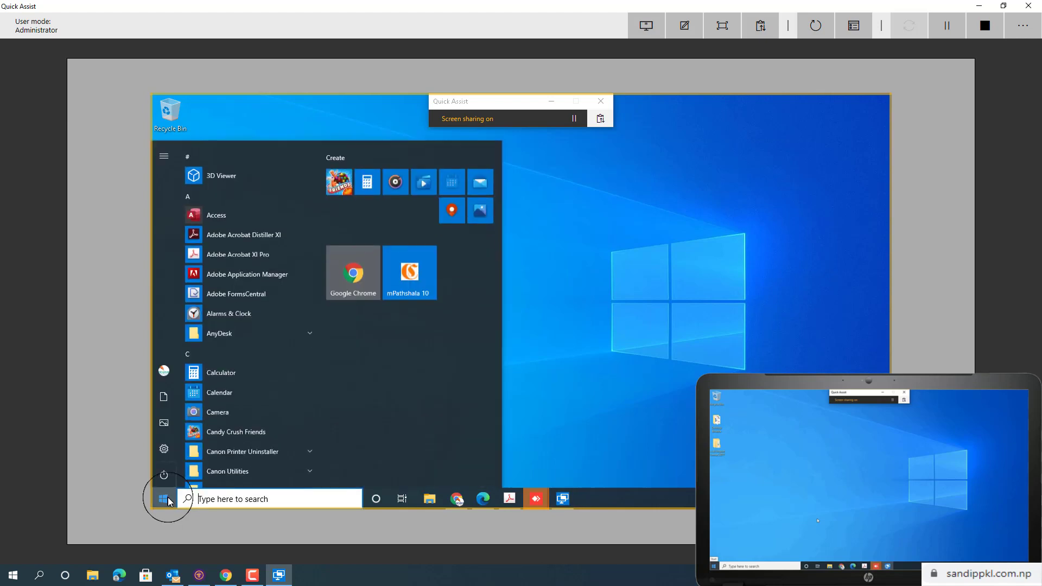
click(169, 500)
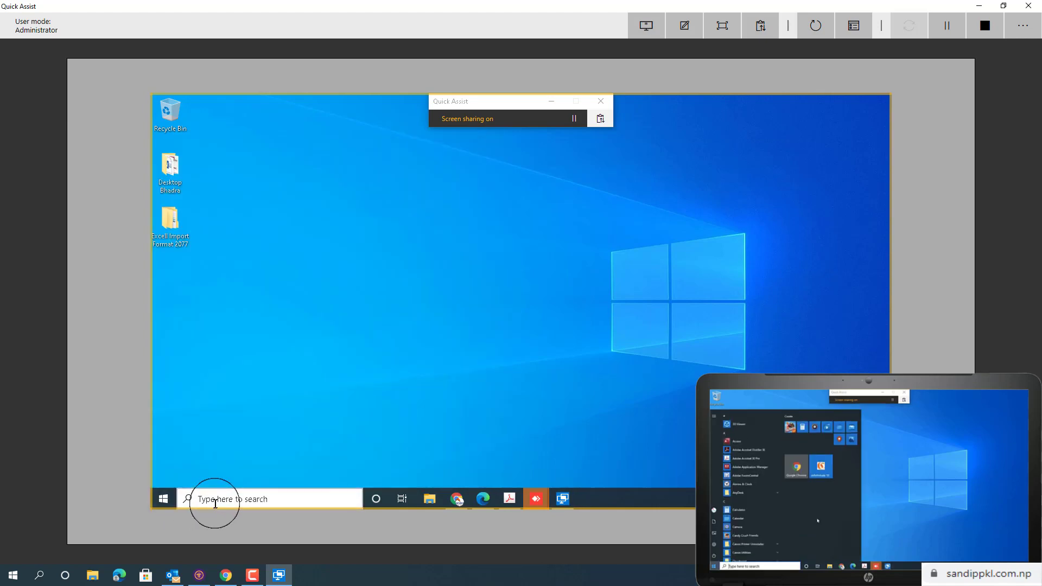
click(216, 500)
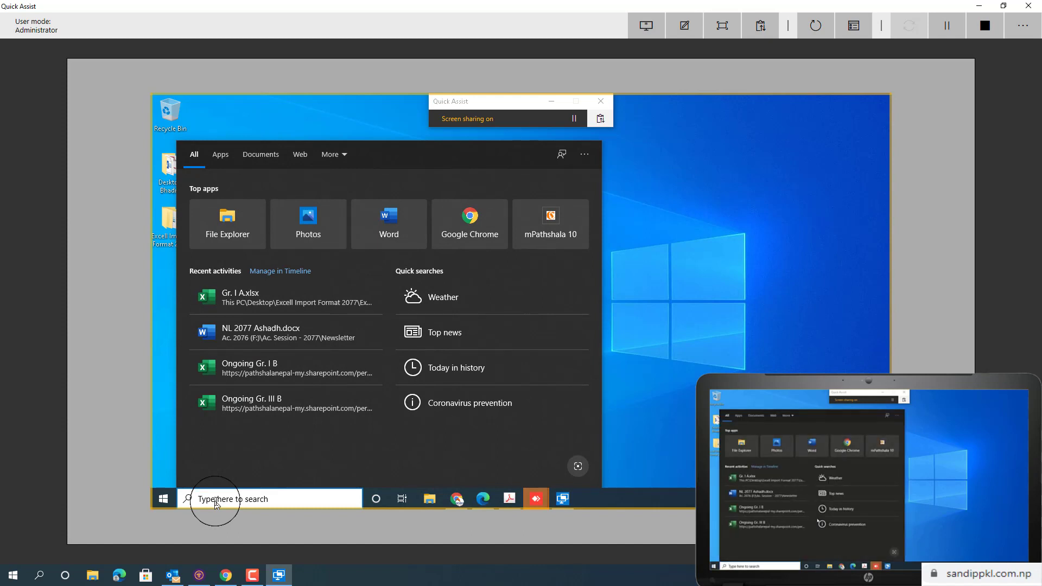
text(cs)
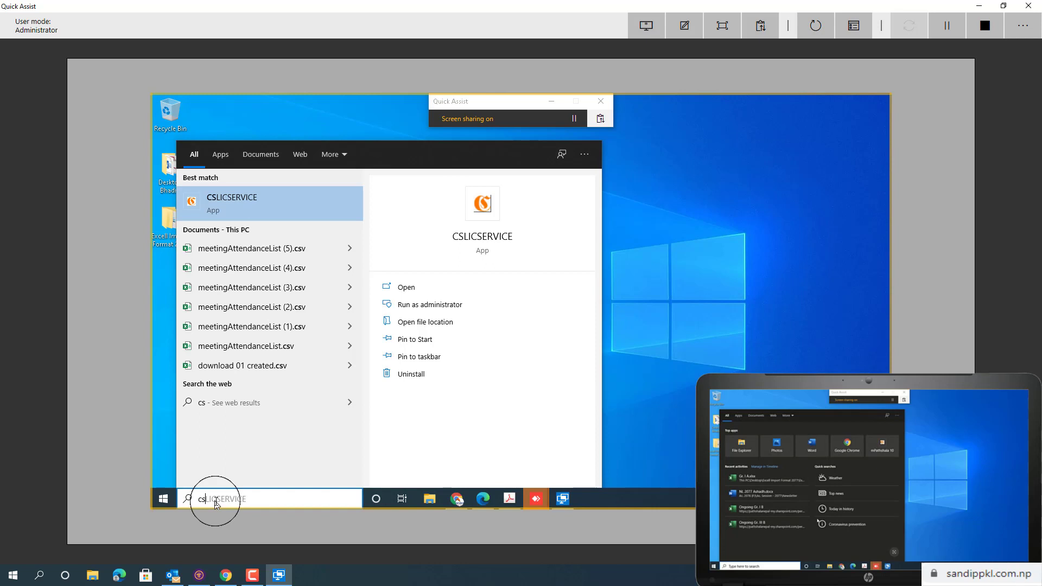
key(BackSpace)
key(BackSpace)
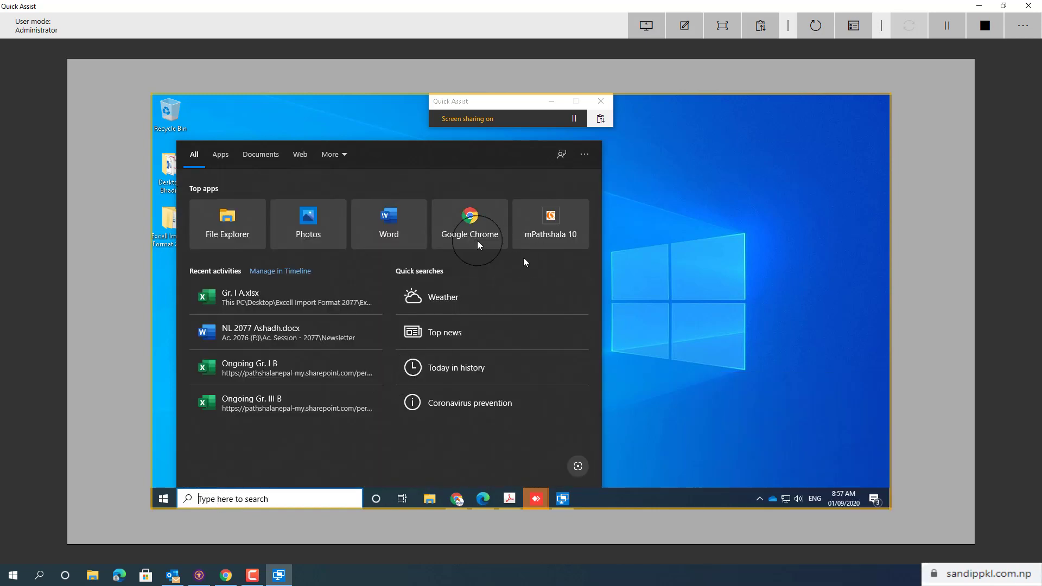
Launch remote Chrome, load Gmail and YouTube in separate tabs, add a blank tab, and minimize it
click(477, 240)
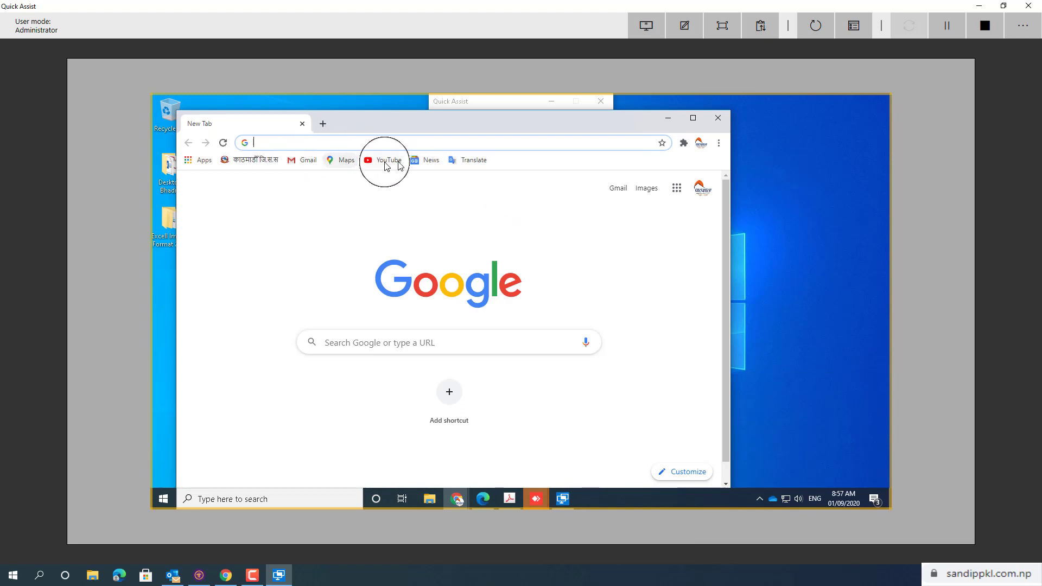
click(315, 164)
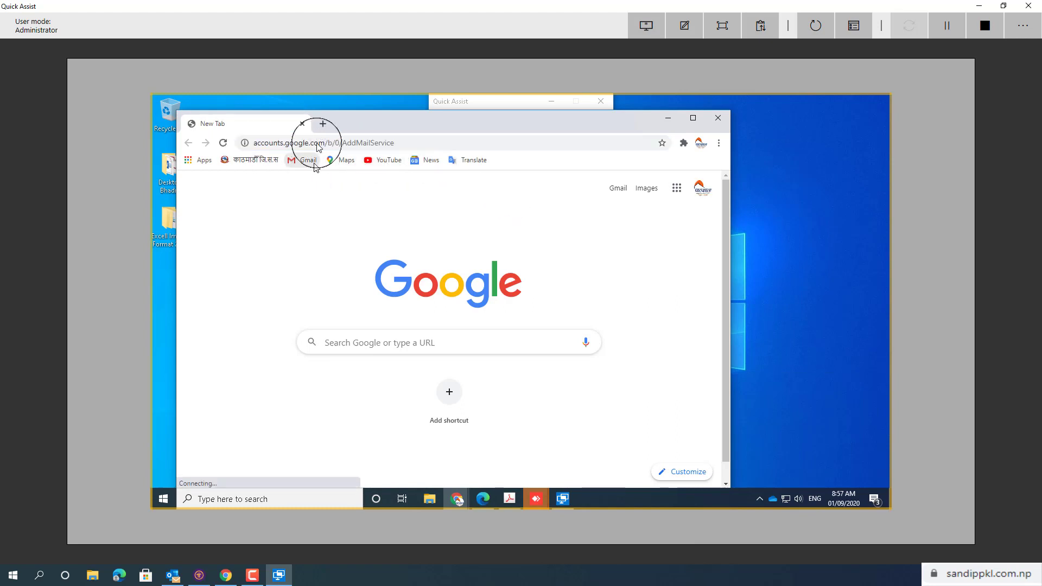
click(322, 123)
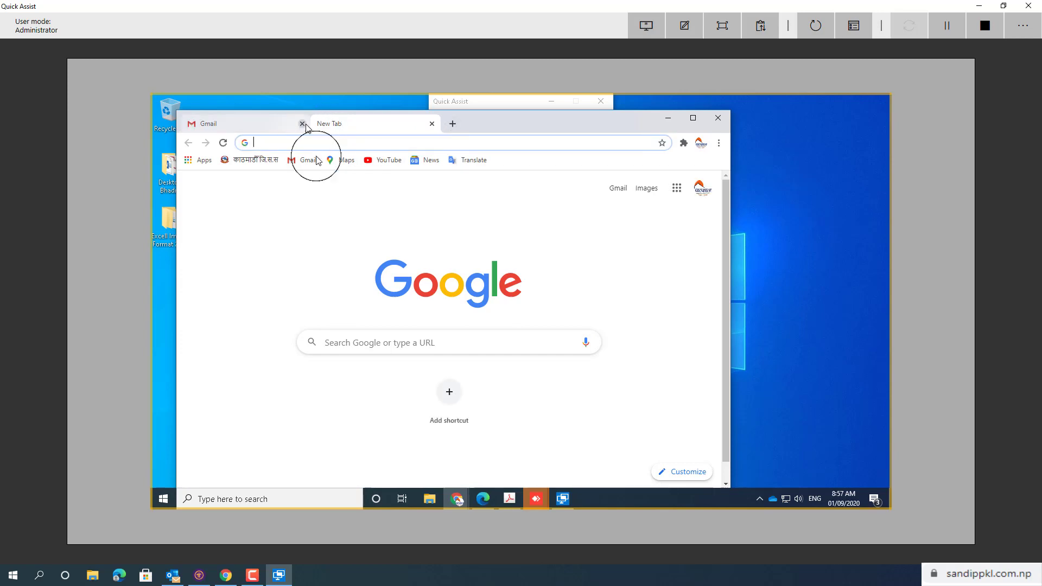
click(381, 165)
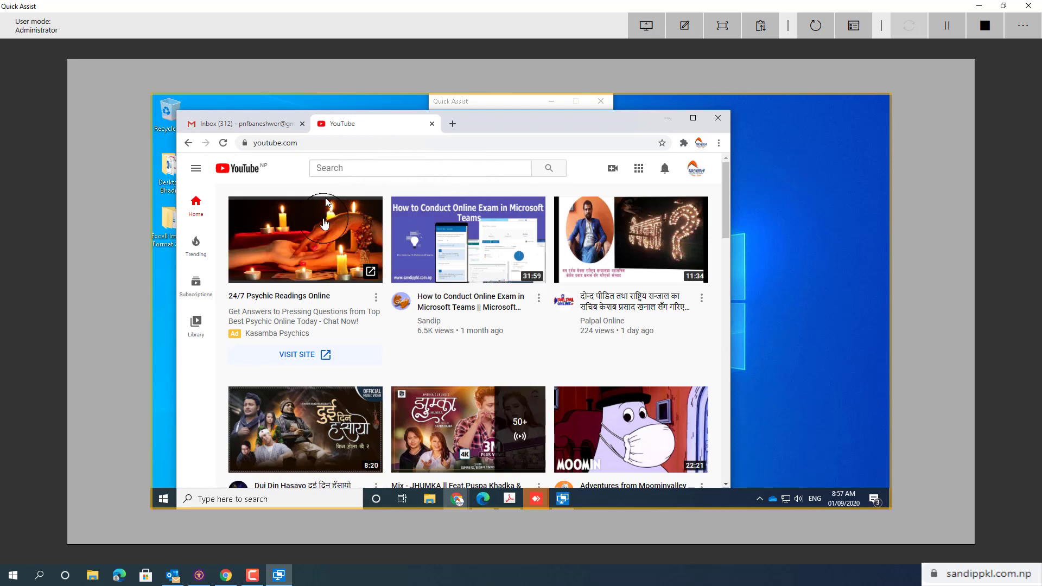
scroll(324, 220, down, 3)
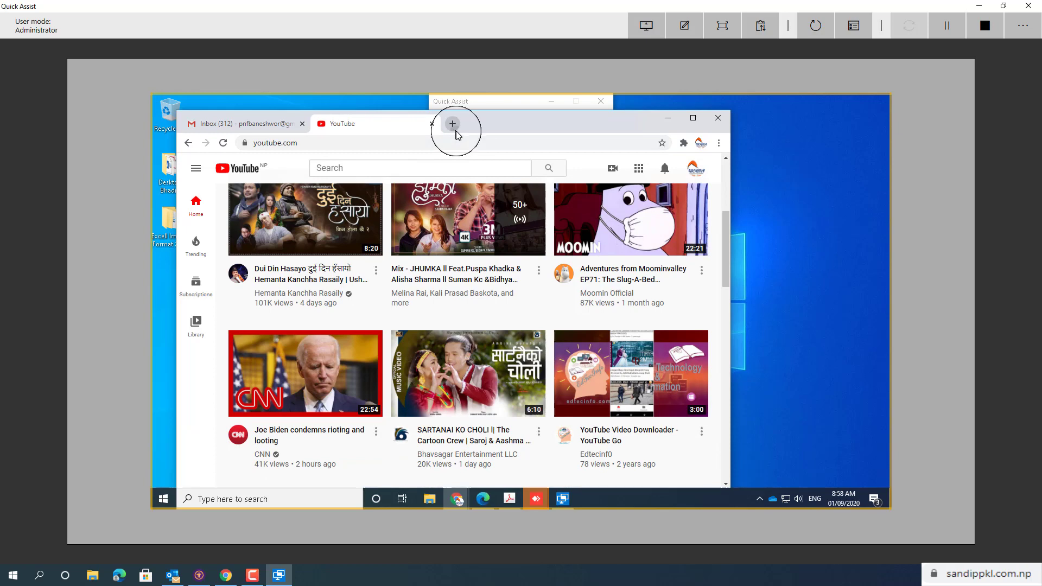
click(453, 124)
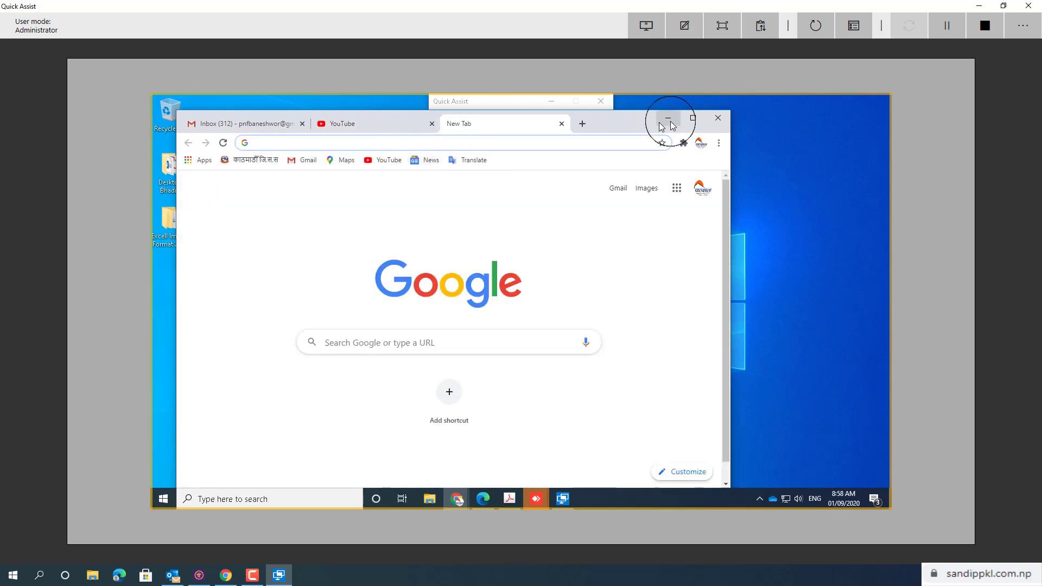
click(668, 117)
Open the remote PC's Control Panel by searching 'contr'
click(223, 506)
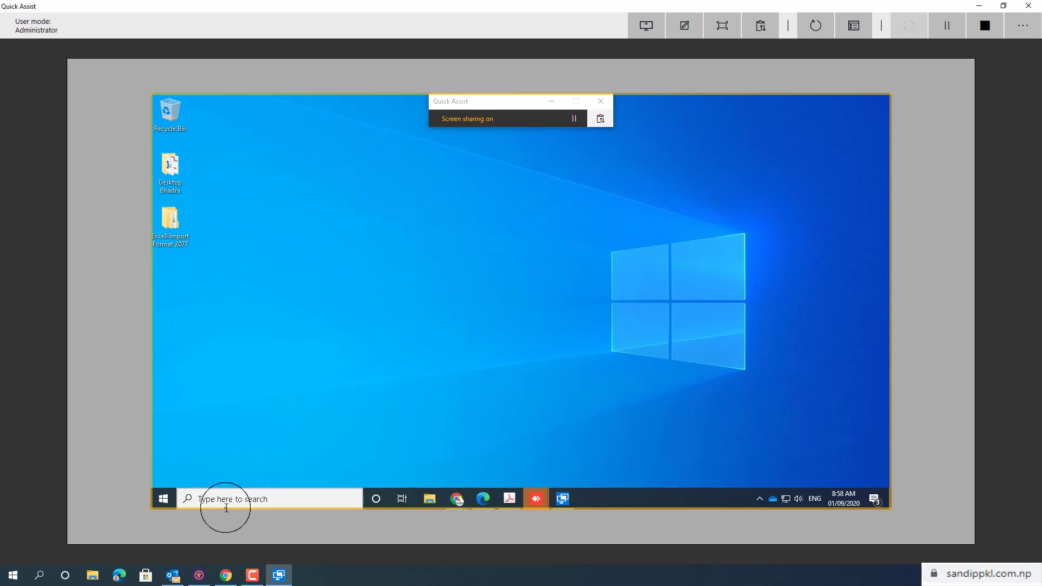
text(cont)
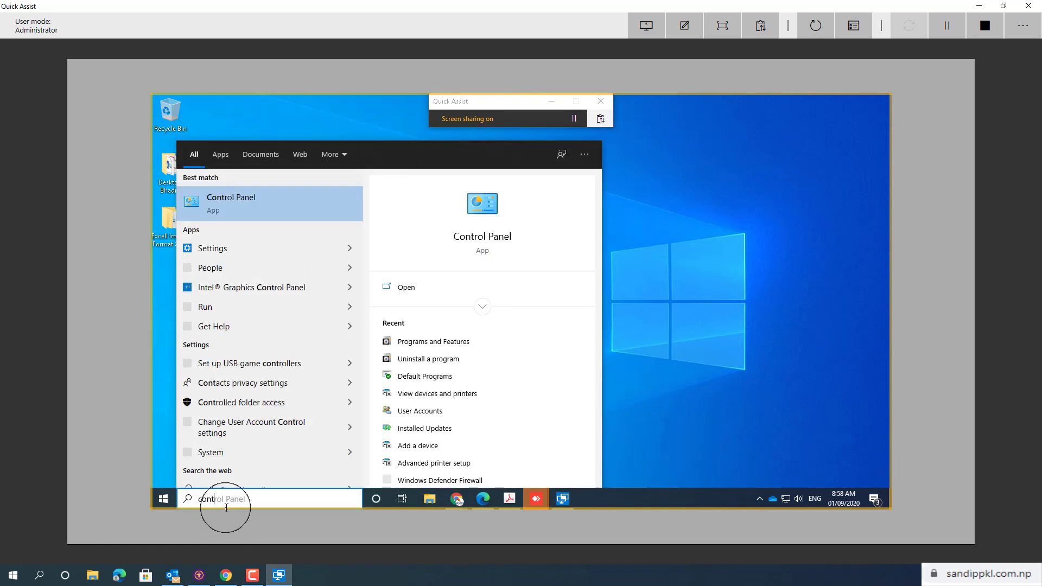
text(r)
key(Return)
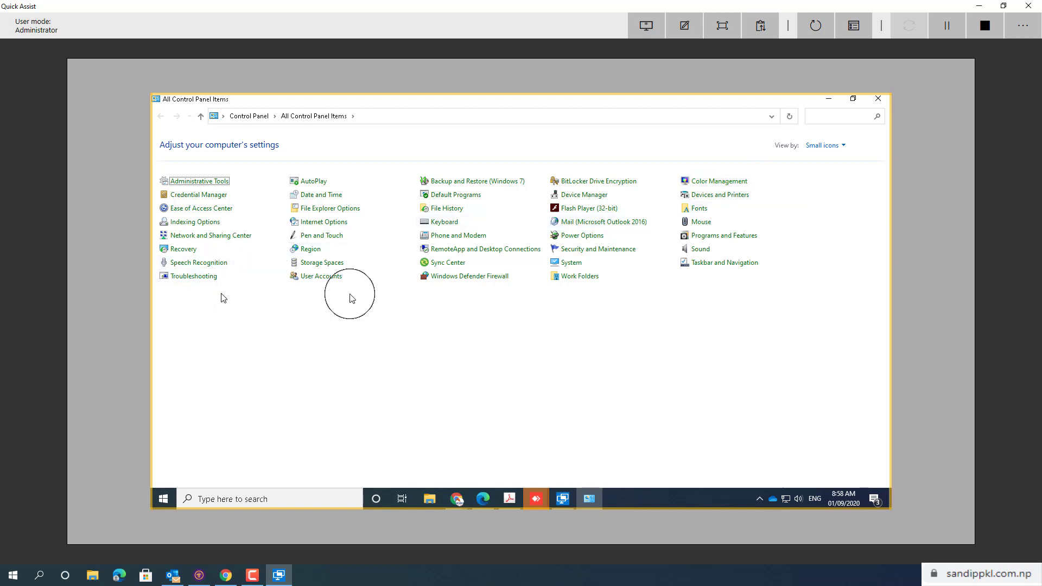
Open Programs and Features and scroll through the 57 installed programs
click(711, 240)
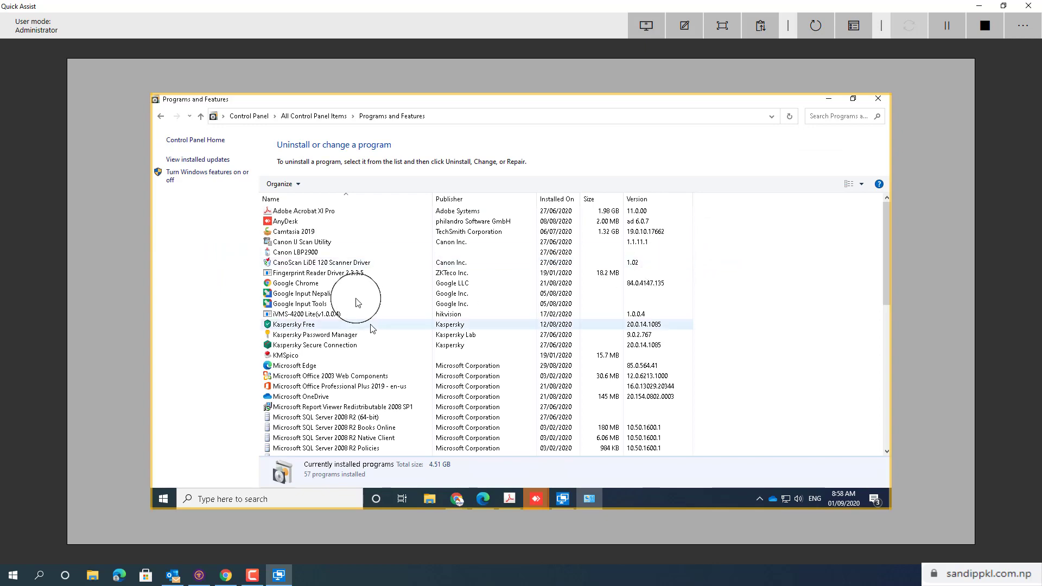
scroll(358, 303, down, 1)
scroll(359, 303, down, 2)
scroll(359, 304, down, 1)
scroll(361, 306, down, 1)
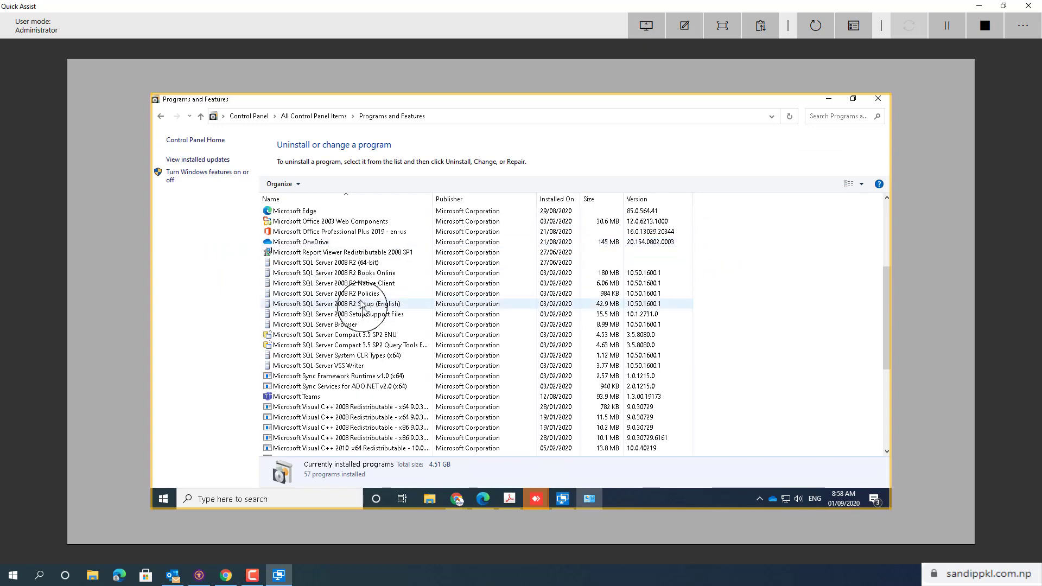
scroll(359, 304, down, 1)
scroll(353, 310, down, 1)
scroll(347, 325, down, 4)
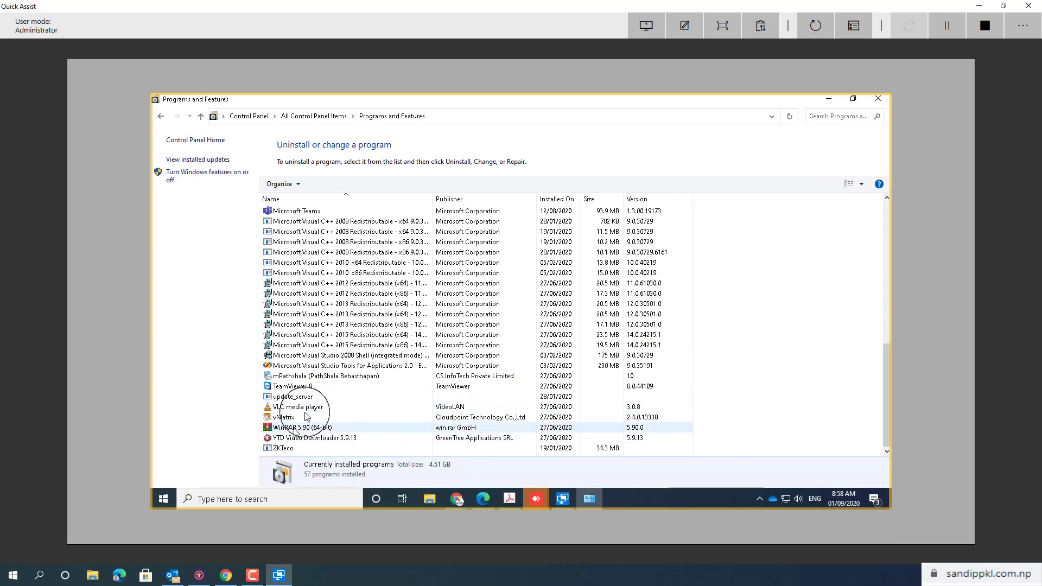
scroll(308, 410, up, 4)
scroll(314, 391, up, 3)
scroll(320, 375, up, 1)
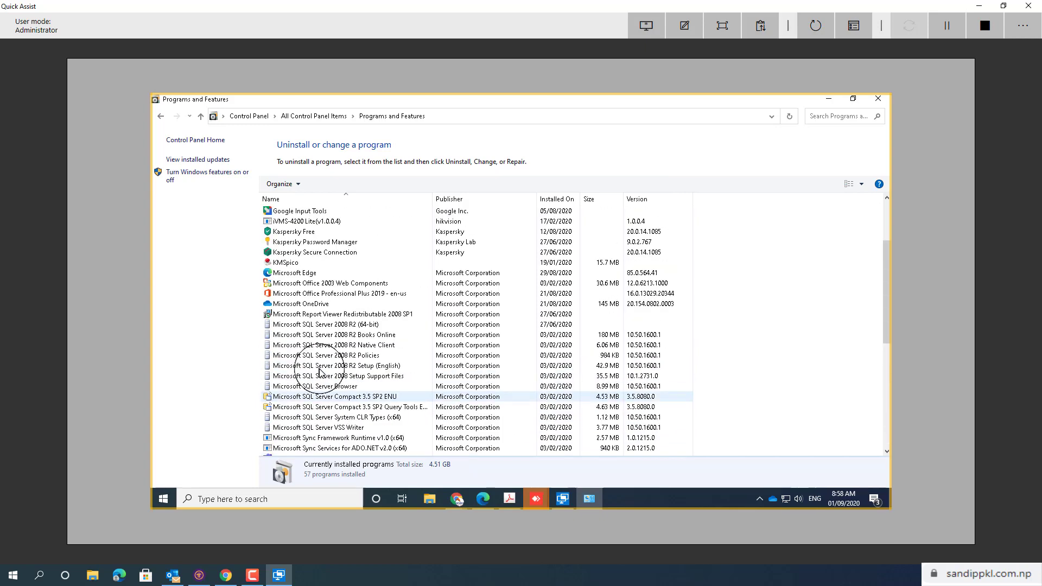
scroll(319, 371, up, 3)
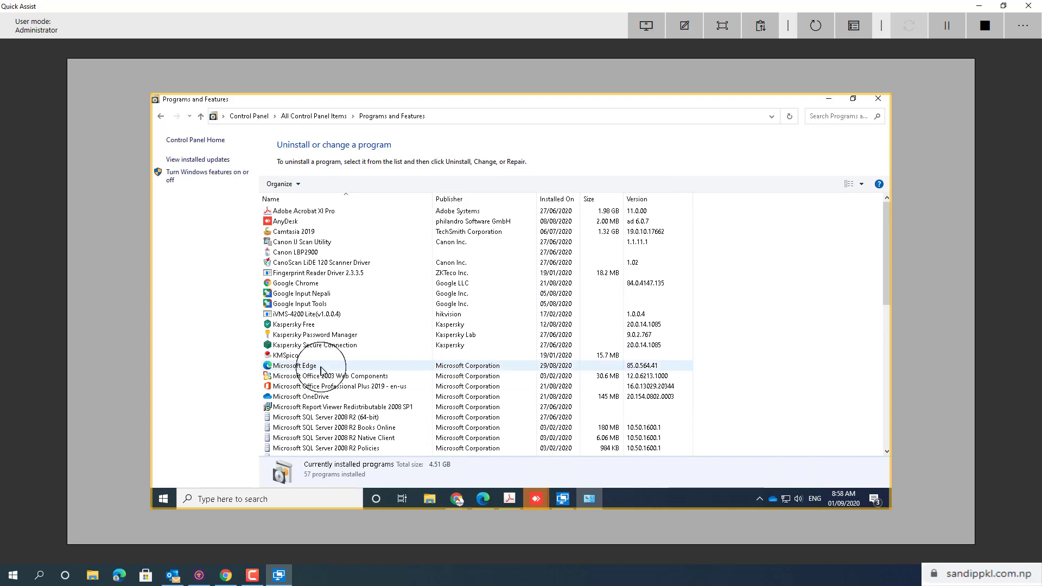
Minimize Programs and Features and refresh the remote desktop from its right-click menu
click(828, 99)
right_click(524, 169)
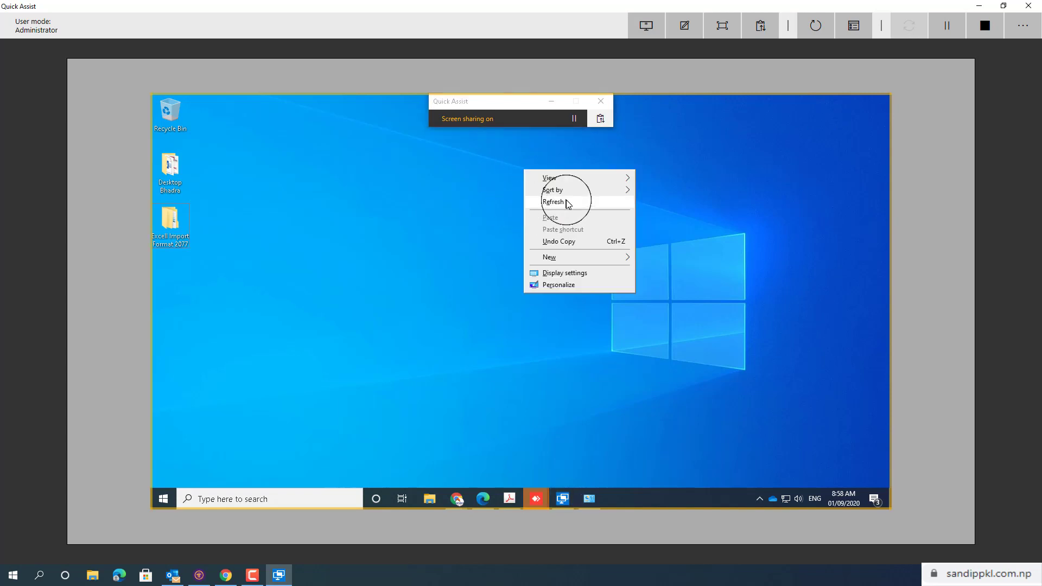
right_click(564, 198)
click(601, 234)
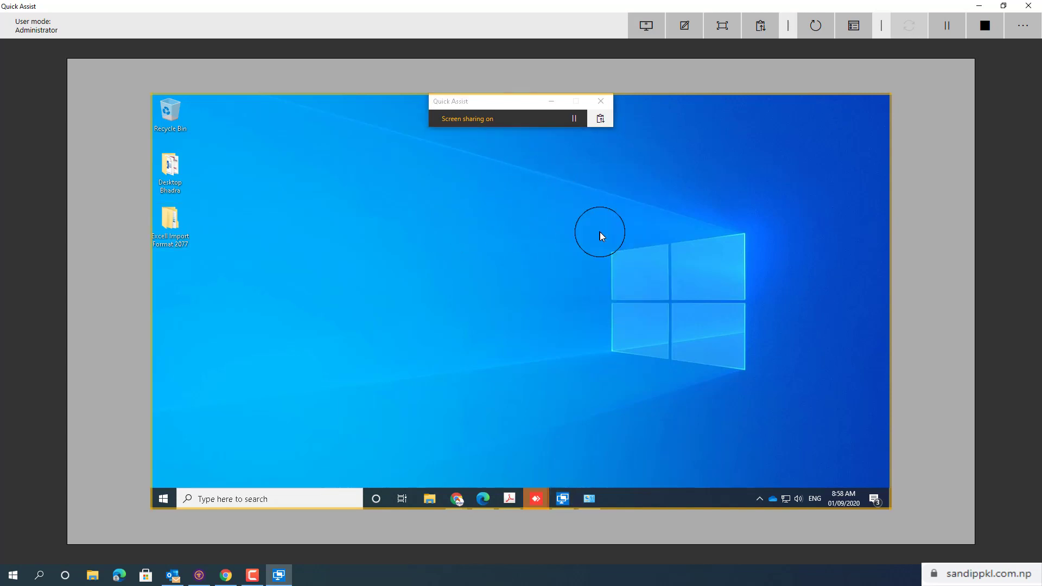